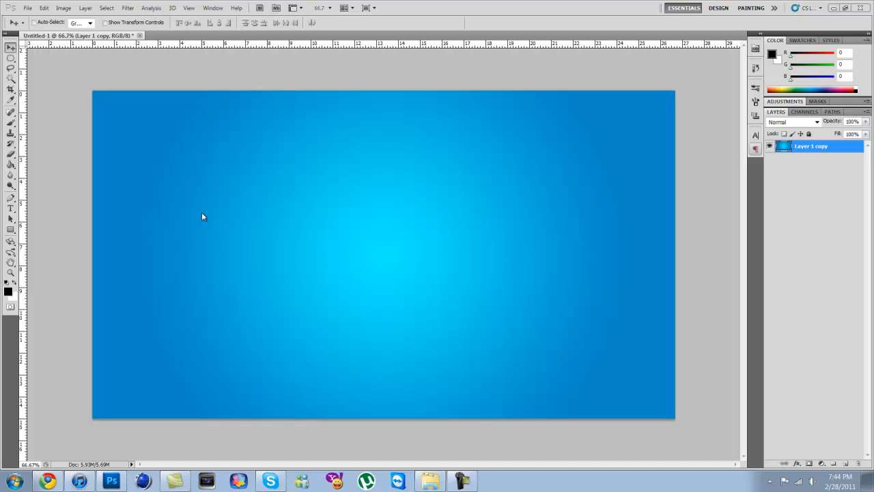
Step: Add a first name in capitals as black Impact text near the canvas centre, sized to 238 pt
click(10, 209)
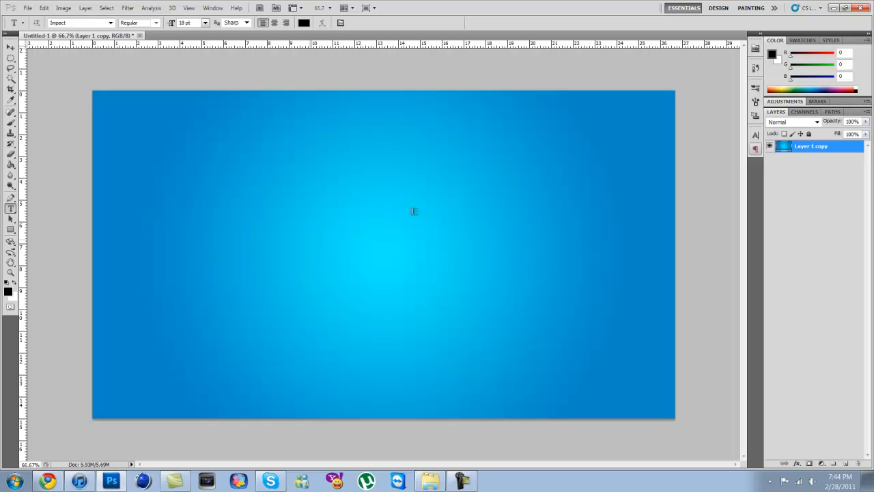
click(310, 233)
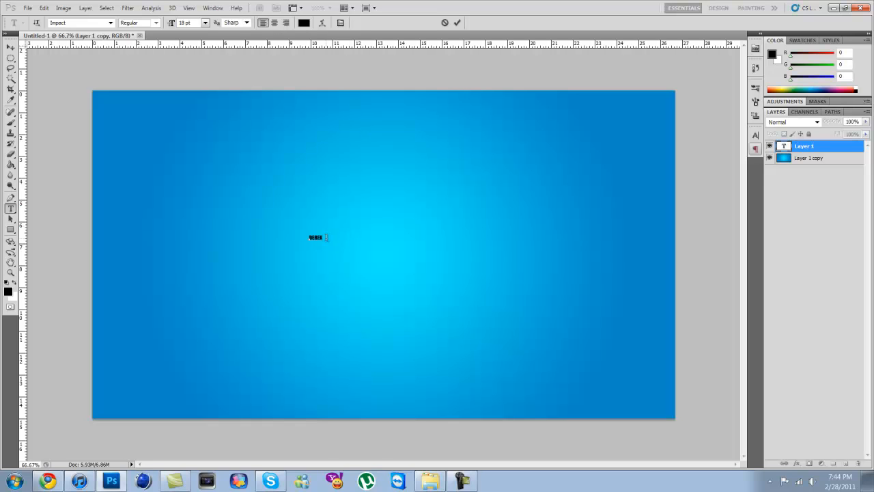
key(ctrl+a)
drag(172, 23, 269, 30)
drag(400, 304, 393, 329)
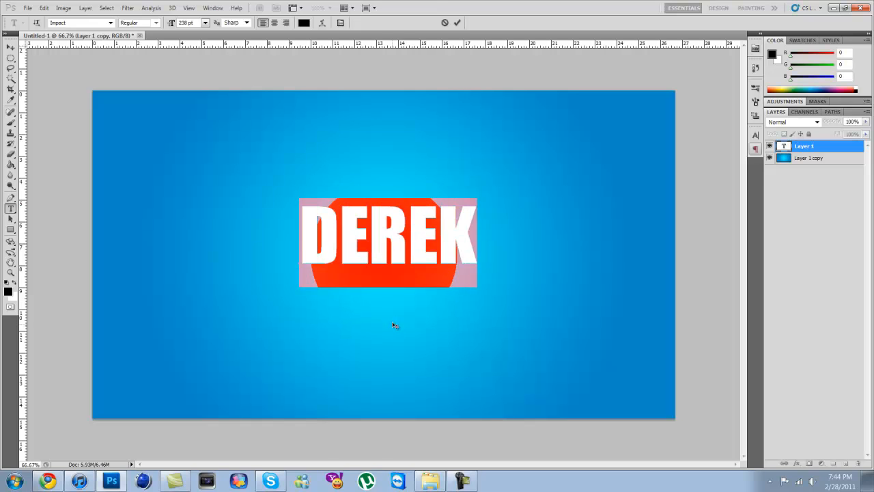
click(828, 221)
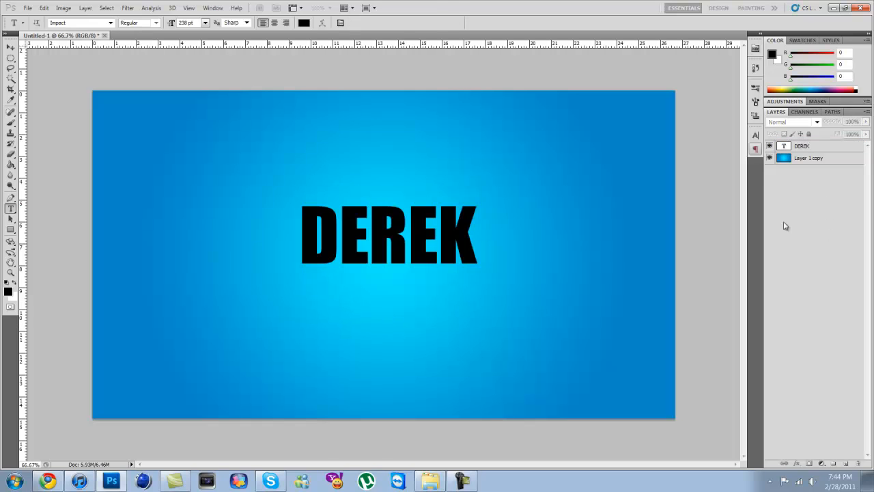
Step: Select the text layer and move the text slightly down and left to centre it on the canvas
click(11, 46)
click(377, 242)
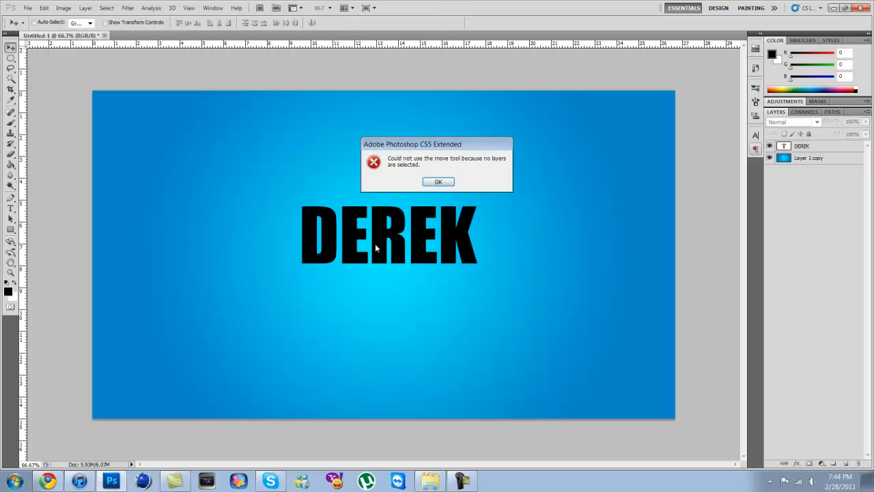
click(439, 181)
click(813, 150)
drag(372, 229, 367, 239)
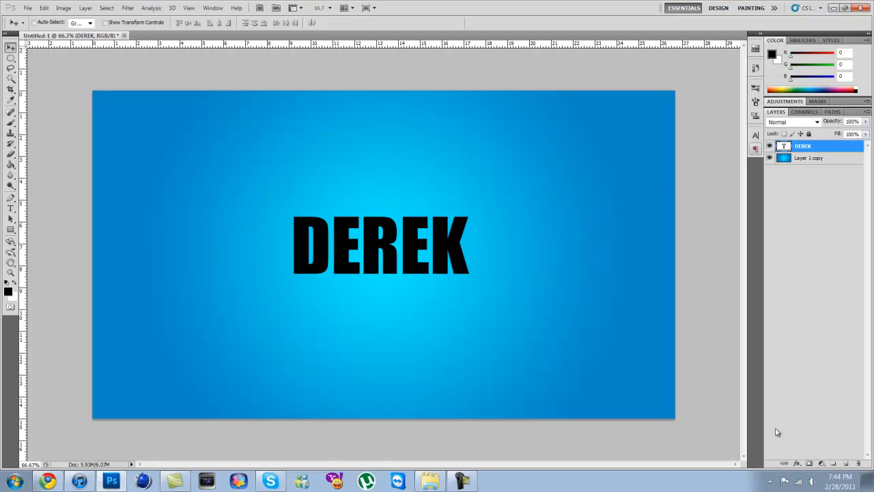
Step: Give the text a Bevel and Emboss with a 141° angle and 100% highlight and shadow opacity, plus an Outer Glow
click(797, 463)
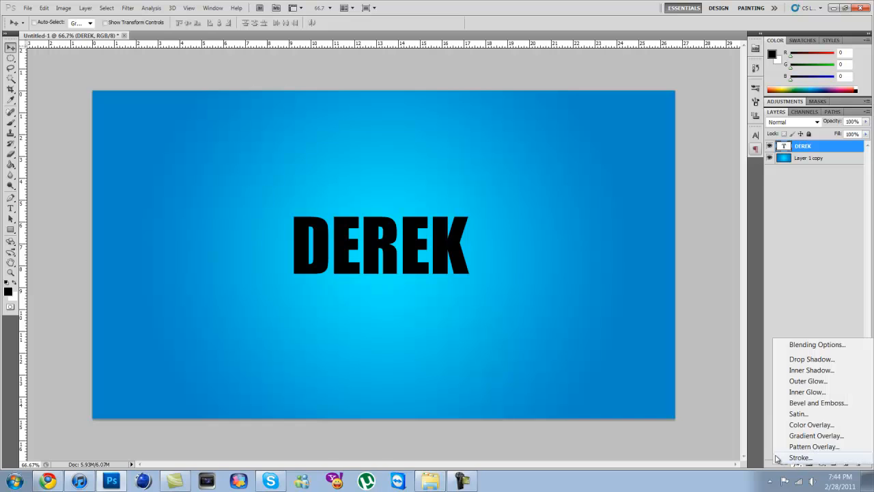
click(807, 403)
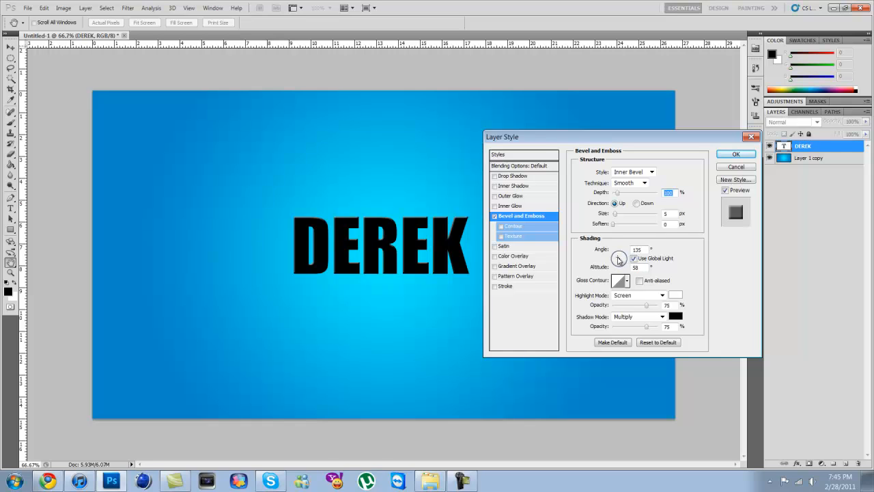
click(617, 259)
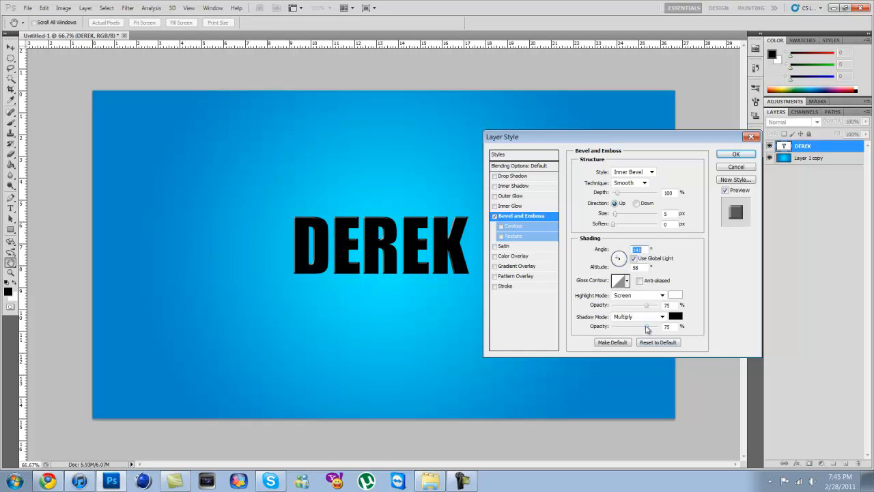
drag(647, 309, 683, 305)
drag(647, 327, 690, 331)
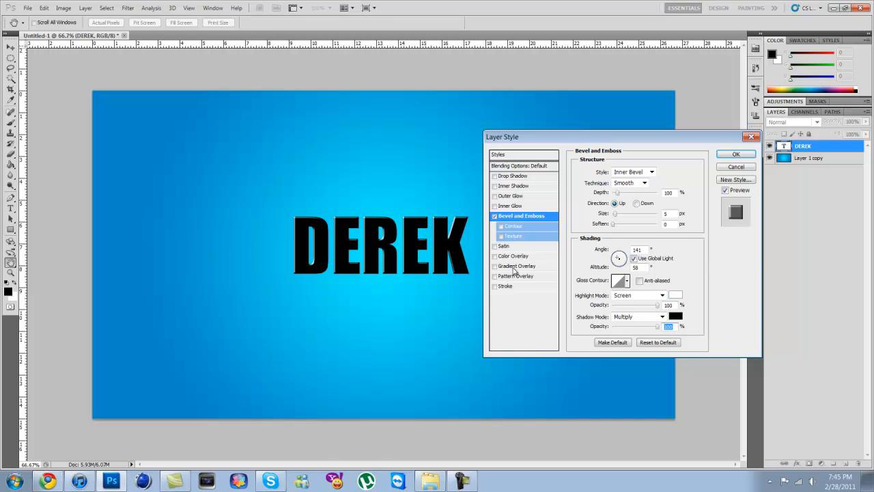
click(494, 196)
click(509, 196)
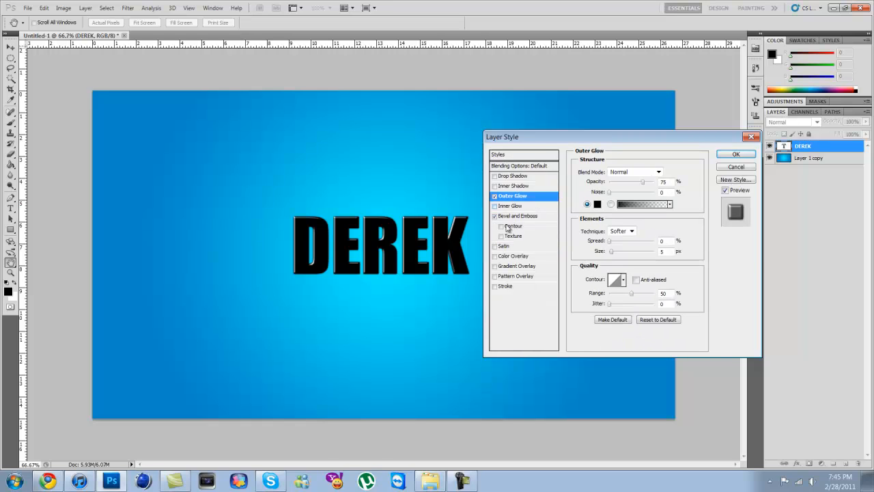
Step: Add a linear Gradient Overlay to the text and move the gradient's black stop to 39%
click(494, 266)
click(515, 266)
click(637, 205)
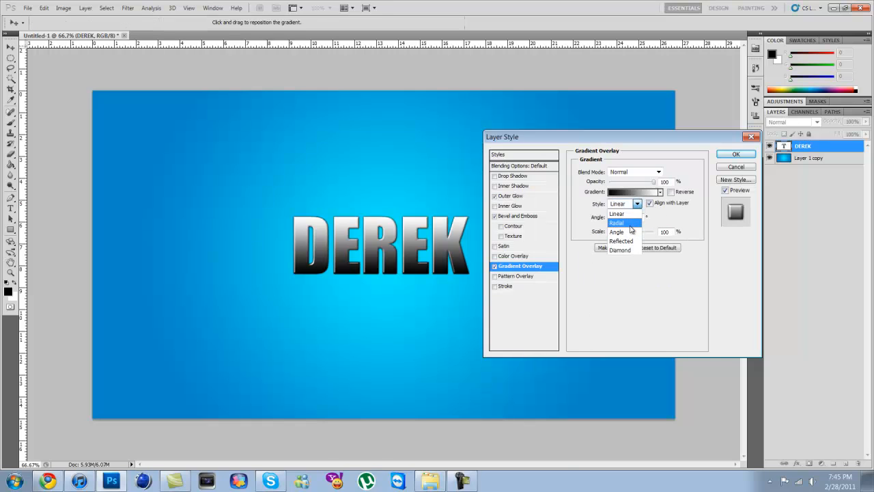
click(670, 217)
click(645, 193)
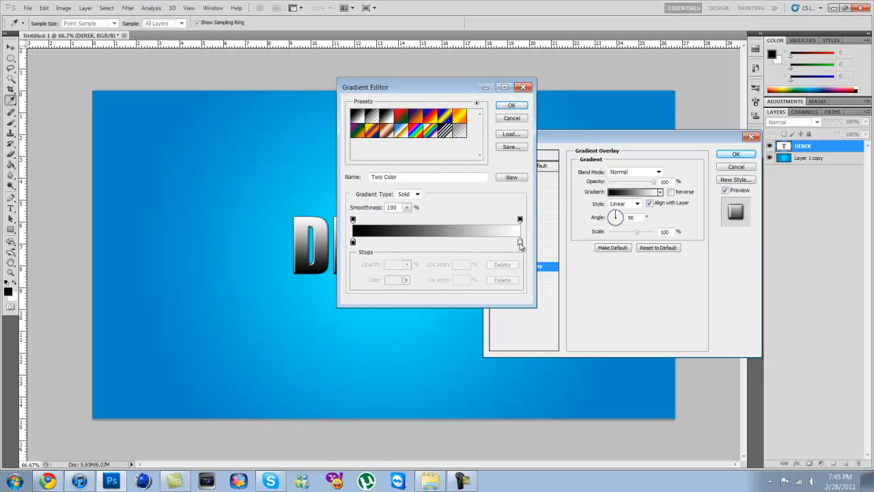
drag(353, 242, 419, 250)
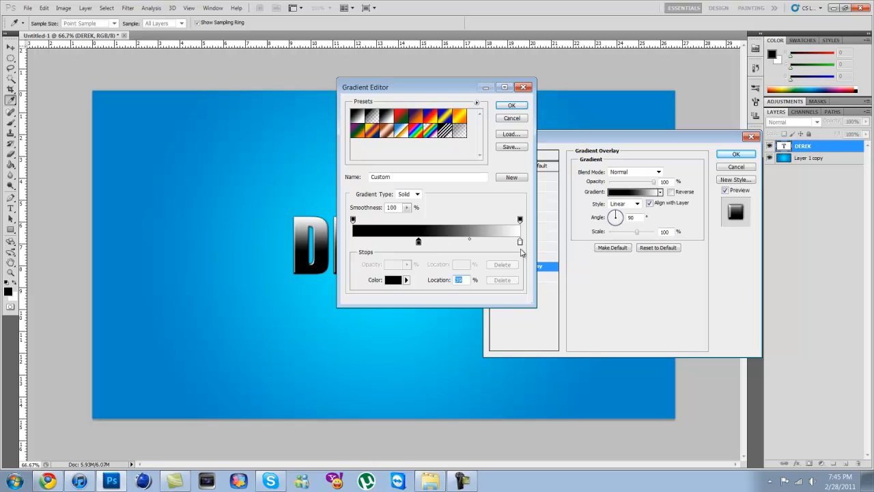
Step: Set the gradient's end stop to 474747 and its dark stop to 2e2e2e, and apply the layer style
double_click(521, 244)
drag(339, 161, 318, 211)
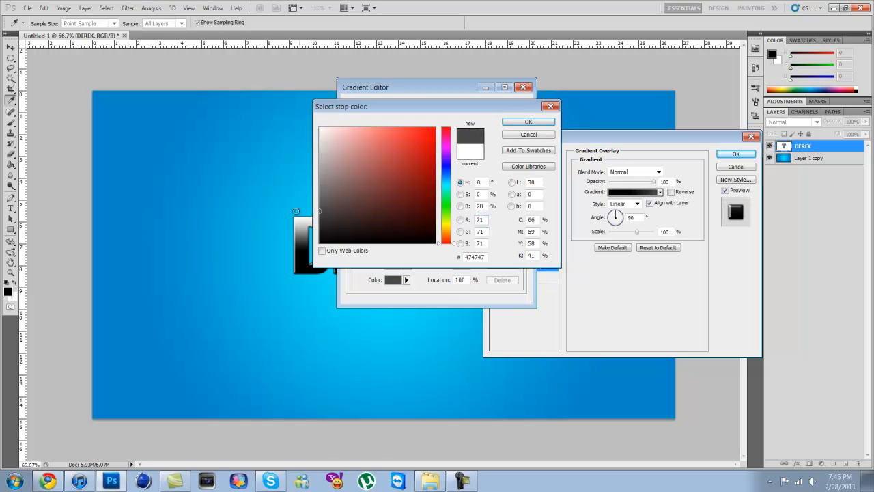
click(528, 122)
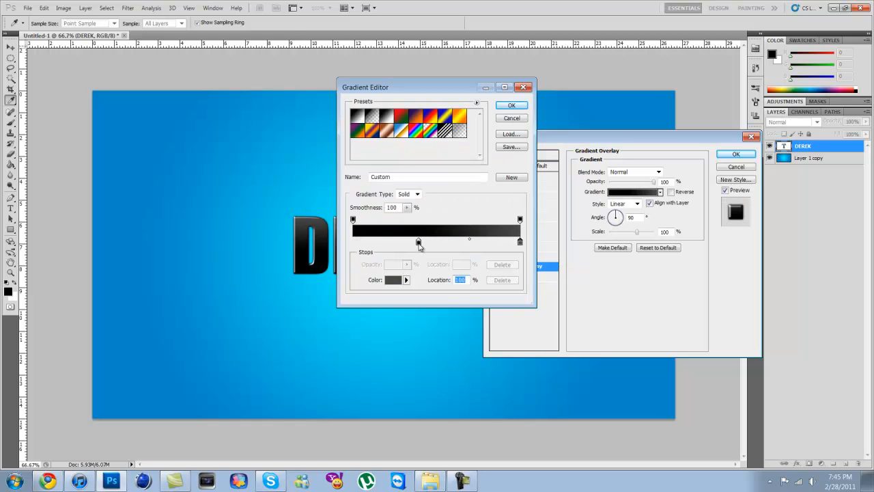
double_click(416, 244)
drag(340, 213, 318, 222)
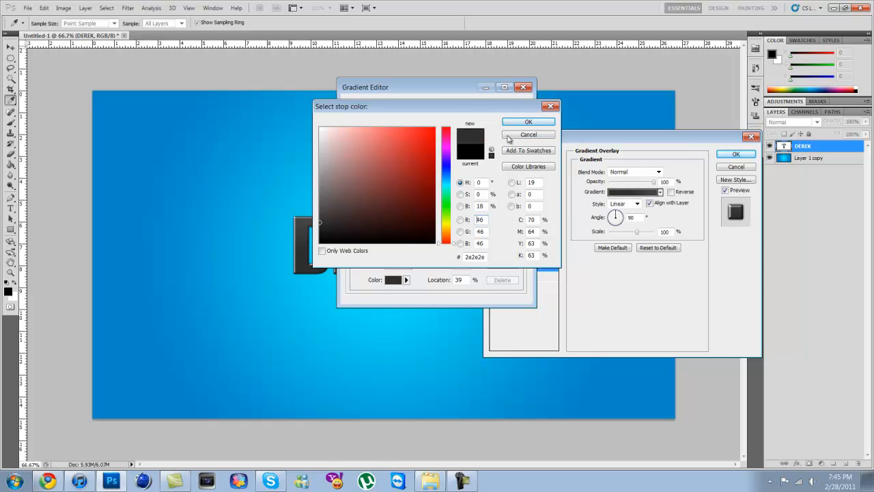
click(527, 121)
click(513, 107)
click(735, 154)
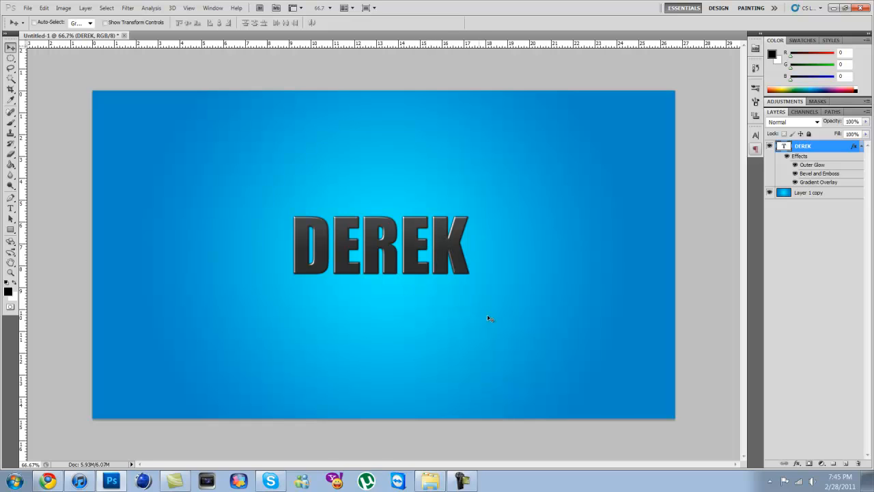
click(861, 146)
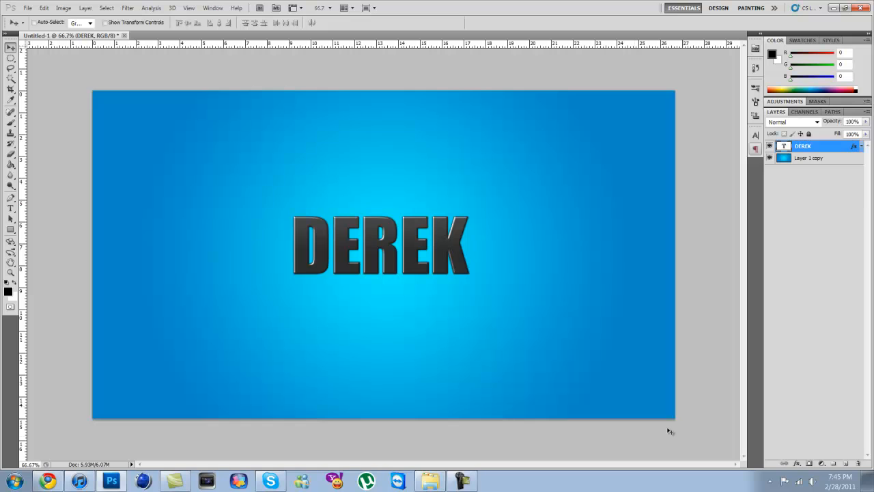
Step: Place the Flare (14) image from the Flares - 1080p folder at full canvas size and rasterize its layer
click(430, 481)
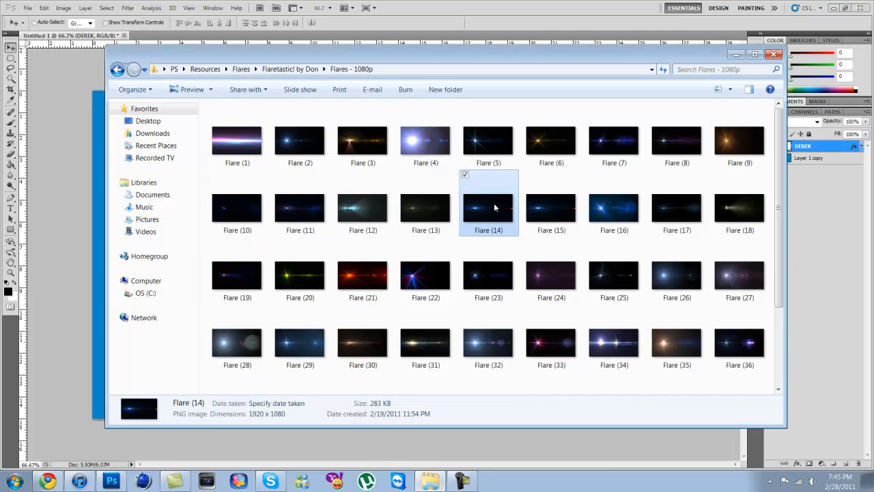
drag(392, 215, 98, 214)
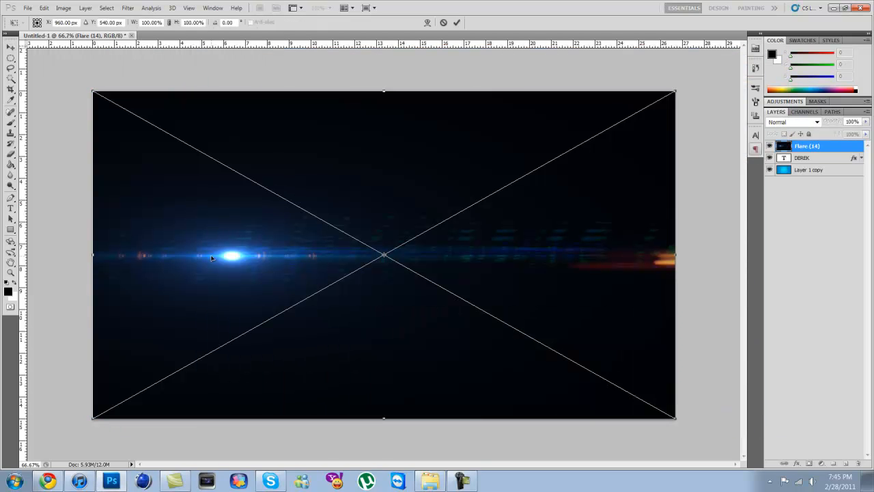
key(Return)
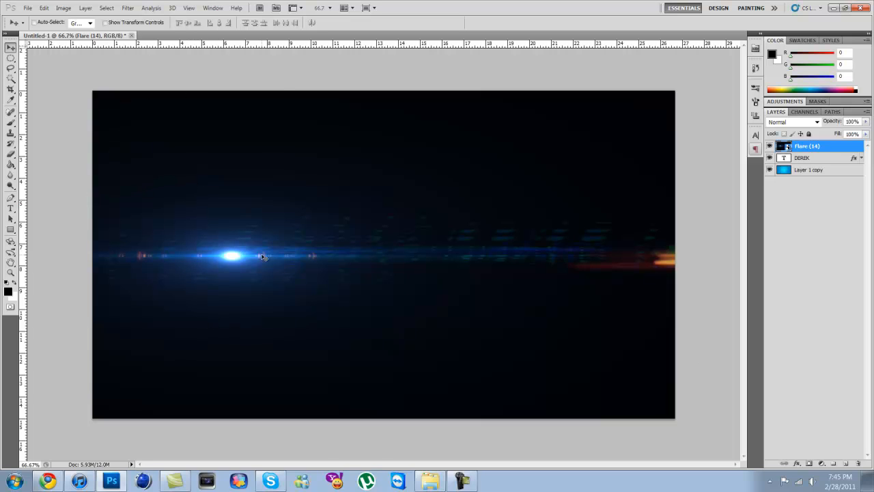
right_click(794, 150)
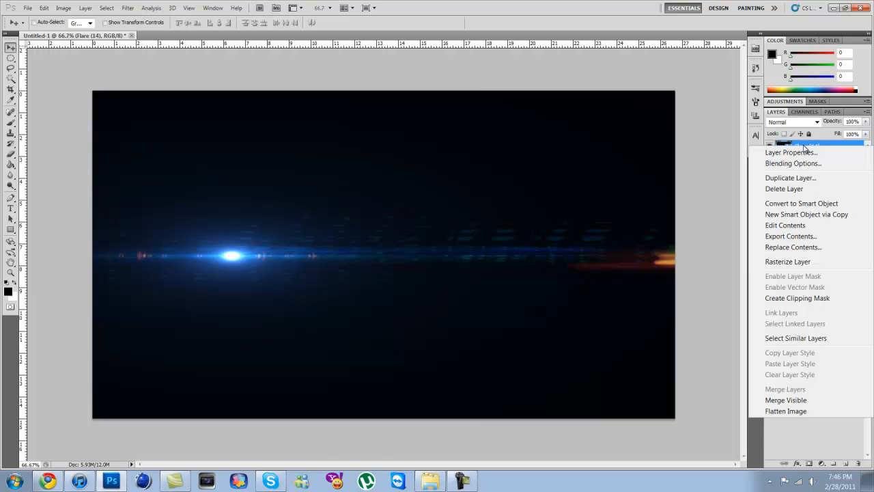
click(799, 262)
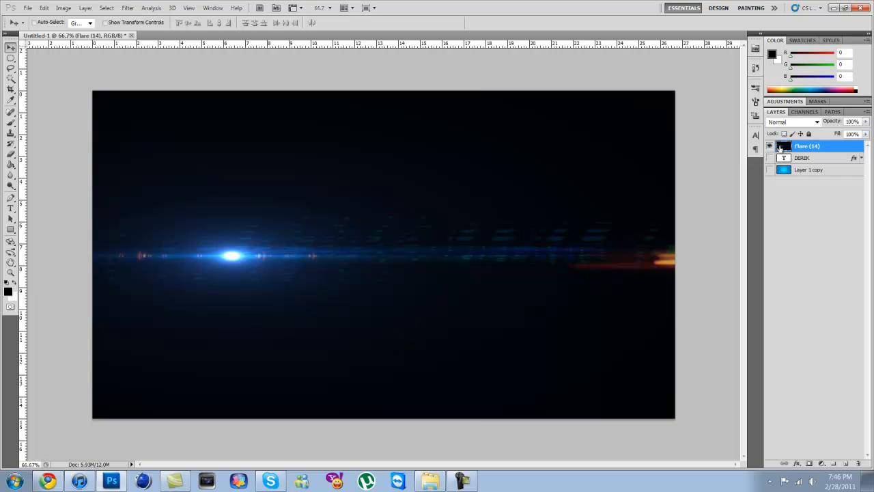
Step: Load the Blue channel of the flare image as a selection and return to the flare layer
click(802, 113)
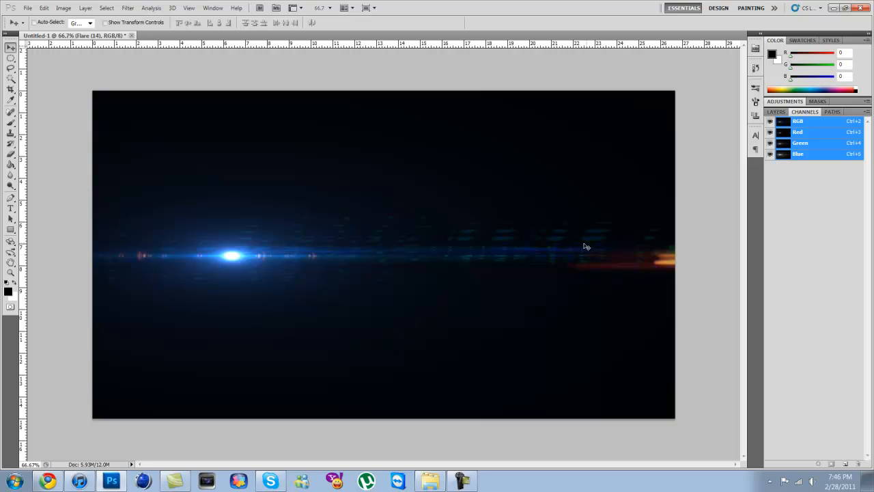
ctrl+click(782, 155)
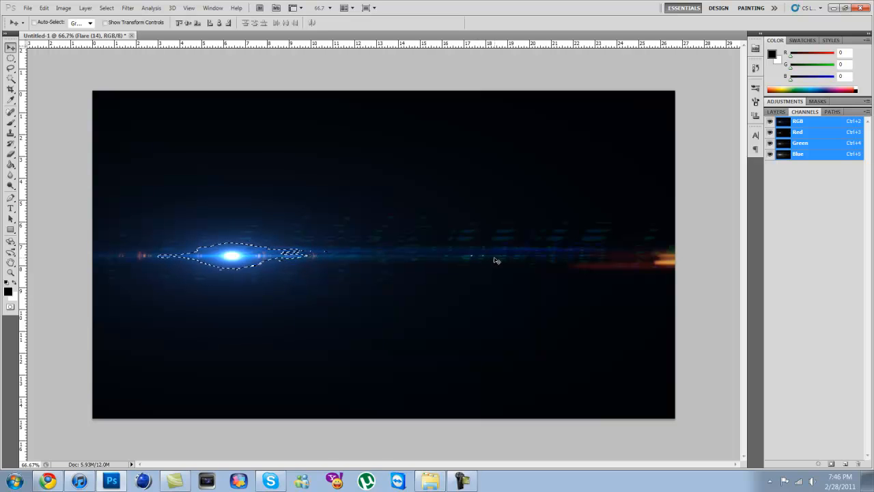
click(776, 112)
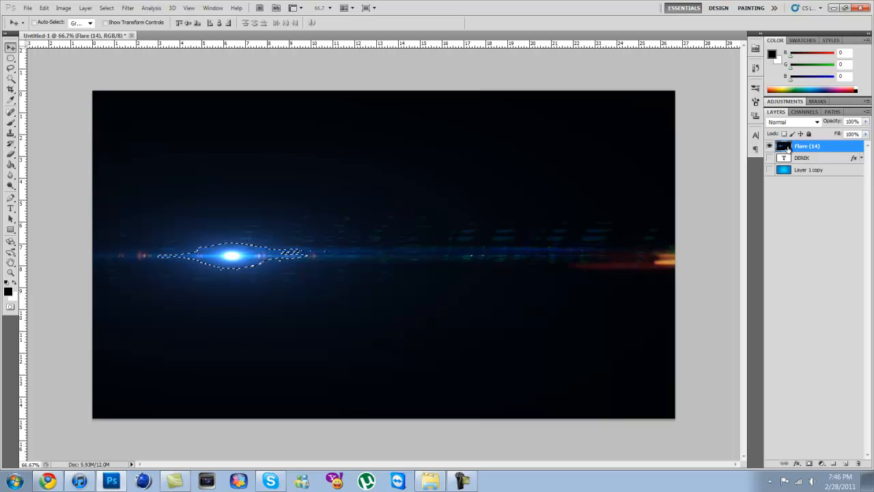
Step: Invert the selection, delete the flare's dark background and deselect
key(m)
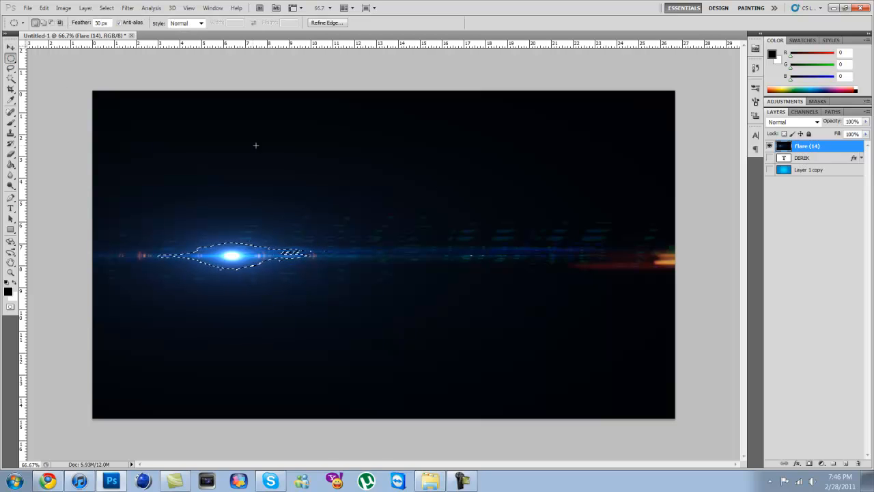
right_click(256, 149)
click(294, 163)
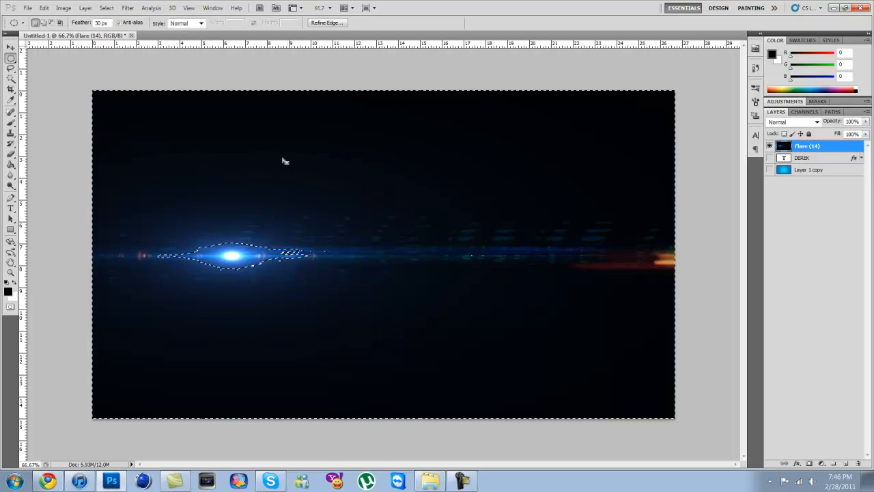
key(Delete)
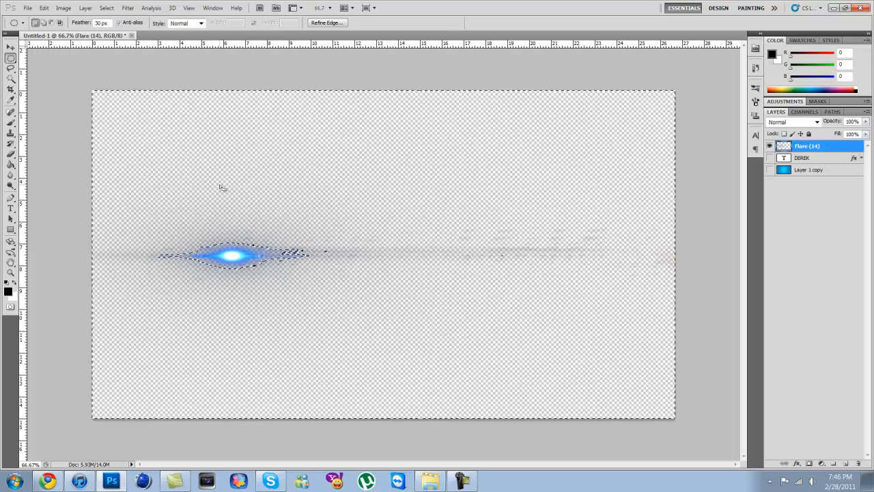
key(ctrl+d)
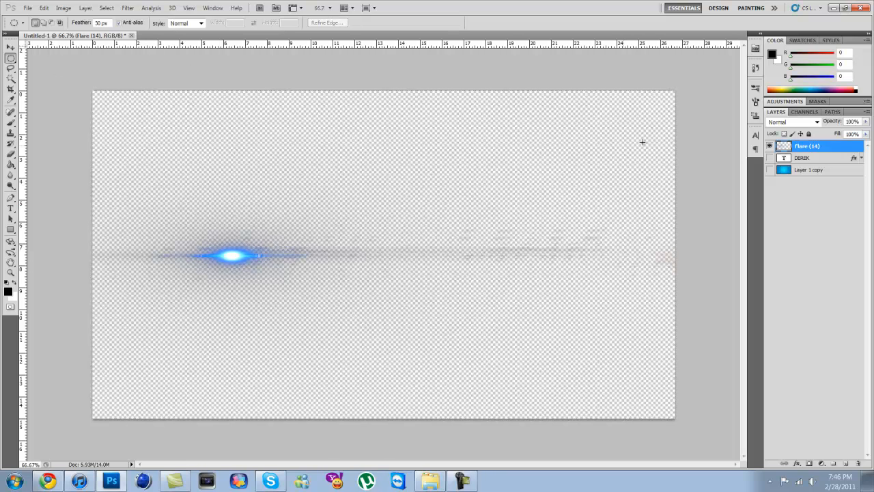
Step: Show the text and background layers again and move the flare onto the upper edge of the text's first two letters
click(769, 158)
click(769, 170)
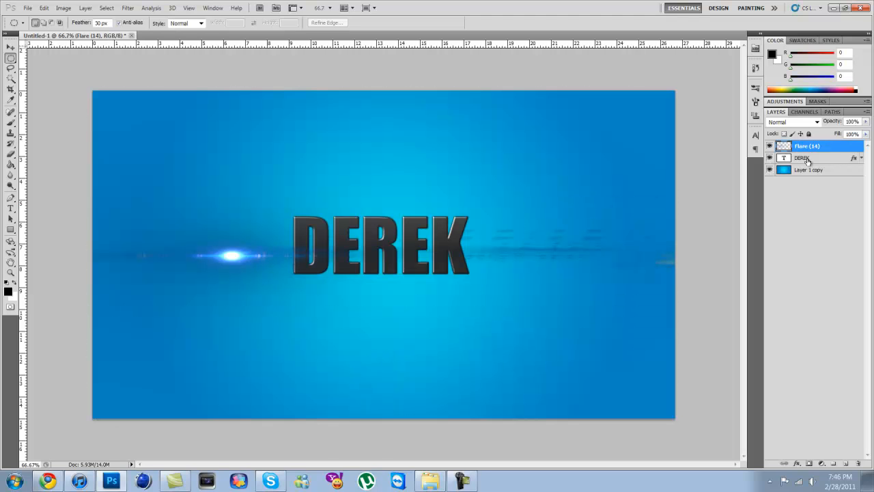
click(11, 48)
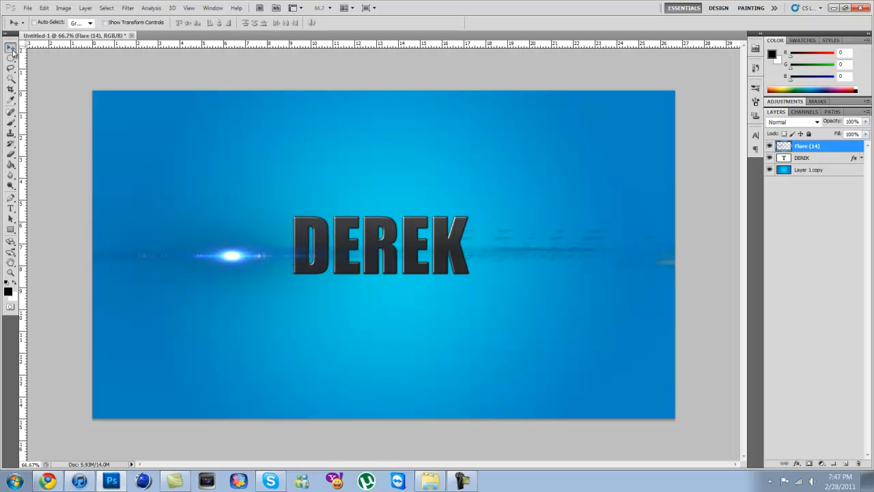
drag(230, 256, 334, 219)
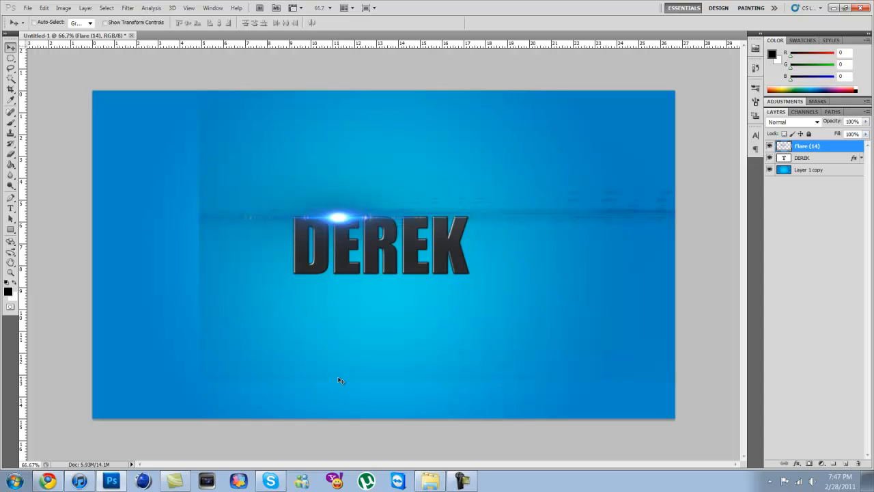
Step: Erase the flare's outer dark remnants and hard edges around the name text with a soft 267 px eraser at 0% hardness
key(b)
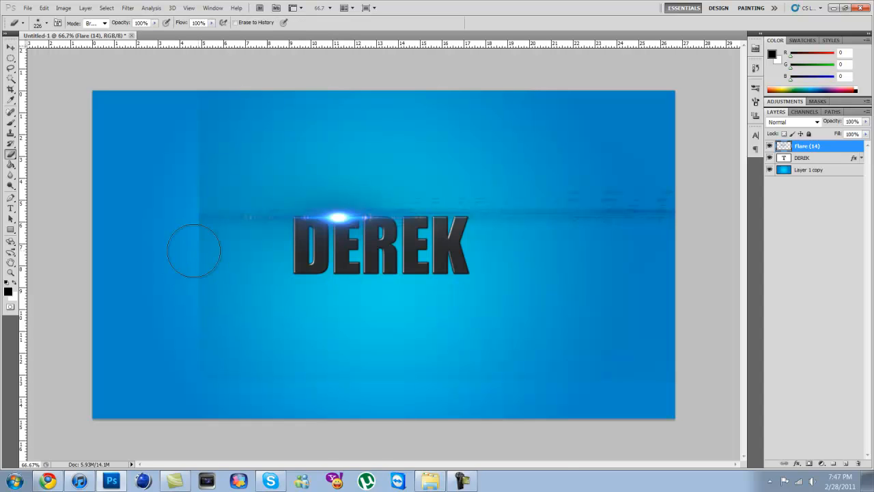
right_click(158, 277)
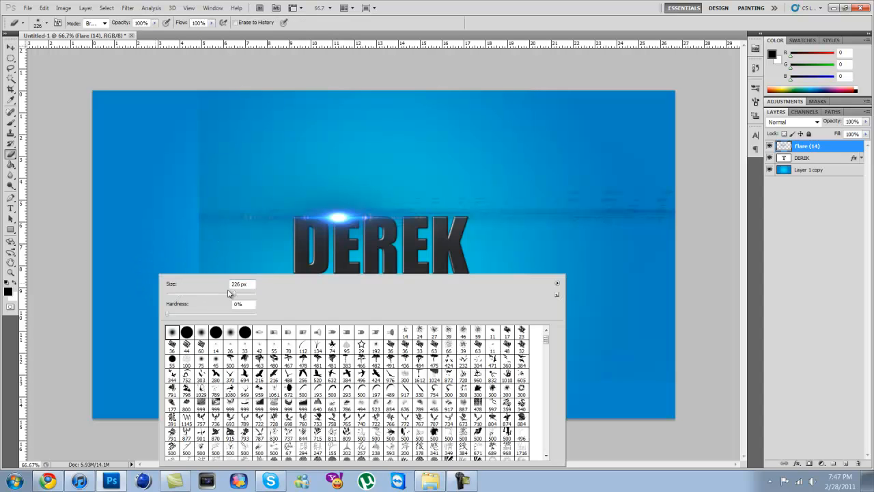
drag(232, 298, 235, 297)
click(174, 333)
drag(168, 315, 161, 318)
click(743, 231)
mouse_move(179, 271)
mouse_down()
mouse_move(181, 244)
mouse_move(205, 353)
mouse_move(231, 371)
mouse_move(188, 334)
mouse_move(294, 372)
mouse_move(598, 369)
mouse_move(548, 381)
mouse_move(699, 357)
mouse_move(586, 378)
mouse_move(708, 368)
mouse_move(649, 352)
mouse_move(693, 305)
mouse_move(501, 338)
mouse_move(270, 316)
mouse_move(187, 295)
mouse_move(180, 226)
mouse_move(191, 133)
mouse_move(199, 100)
mouse_move(232, 88)
mouse_move(446, 87)
mouse_move(235, 111)
mouse_move(564, 102)
mouse_move(476, 103)
mouse_move(669, 112)
mouse_move(644, 151)
mouse_move(682, 144)
mouse_move(688, 221)
mouse_move(558, 273)
mouse_move(669, 225)
mouse_move(620, 155)
mouse_move(674, 213)
mouse_move(550, 276)
mouse_move(623, 267)
mouse_move(611, 190)
mouse_move(535, 163)
mouse_move(590, 220)
mouse_move(560, 242)
mouse_move(541, 181)
mouse_move(589, 269)
mouse_move(603, 201)
mouse_move(490, 119)
mouse_move(322, 112)
mouse_move(195, 144)
mouse_move(156, 194)
mouse_move(233, 121)
mouse_move(388, 110)
mouse_move(500, 133)
mouse_move(281, 127)
mouse_move(194, 148)
mouse_move(507, 138)
mouse_up()
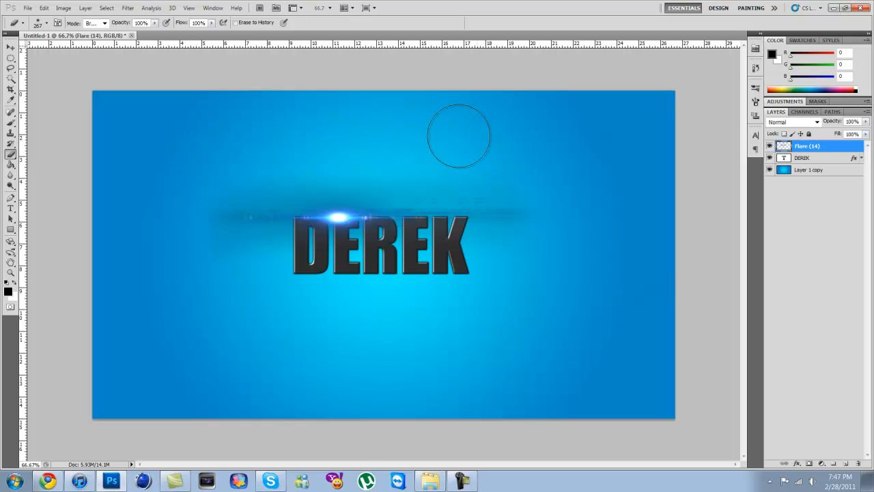
click(10, 47)
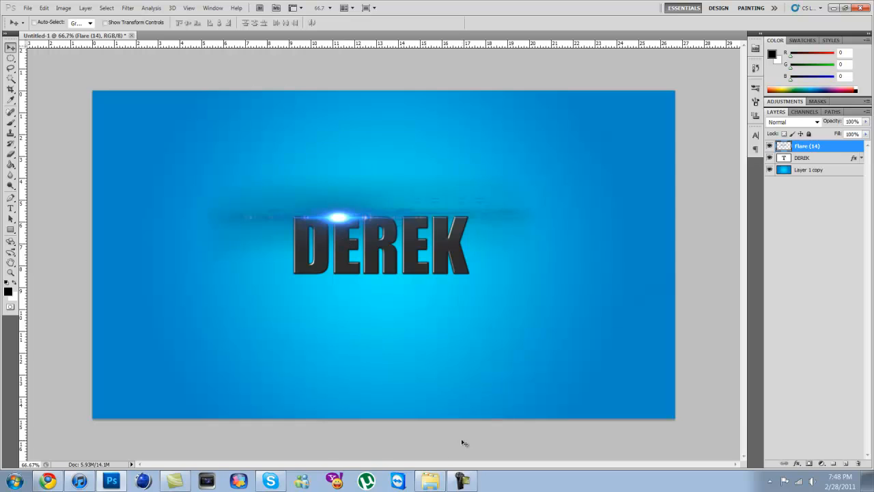
Step: Place the Fire_Texture_2 image from the Resources > Fire folder into the document at its fitted size
click(430, 481)
click(117, 69)
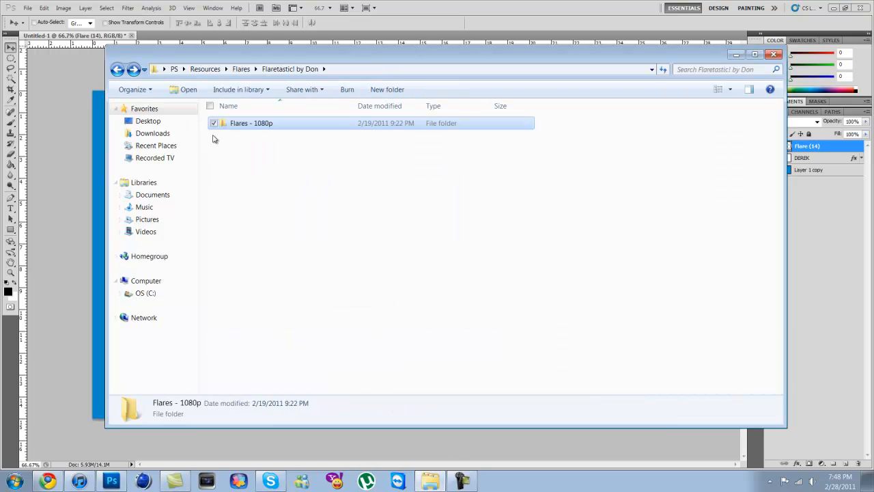
click(118, 69)
click(119, 71)
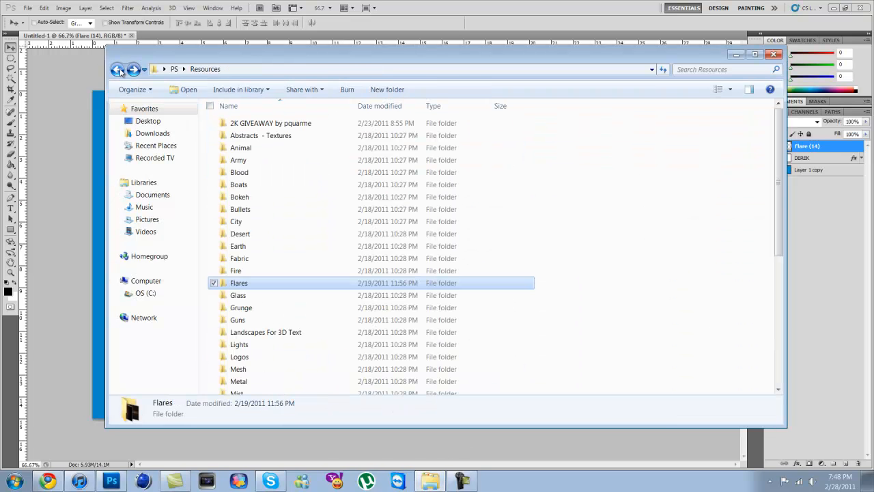
double_click(239, 271)
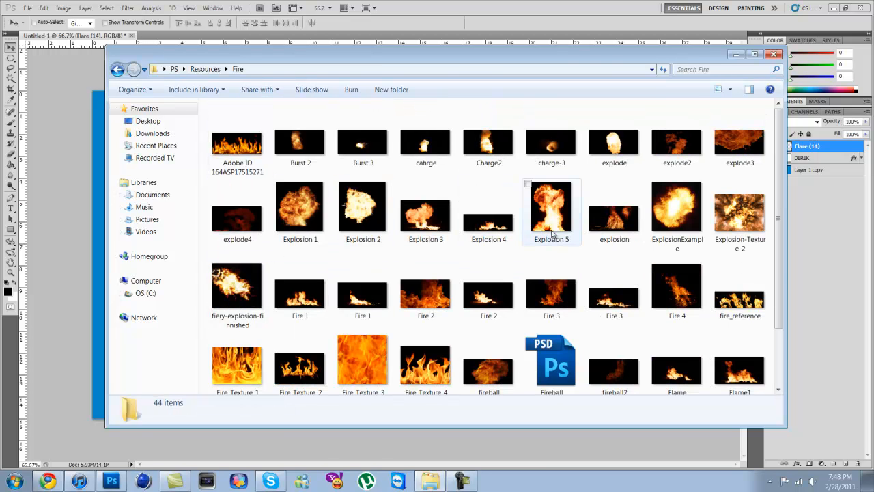
scroll(444, 263, down, 2)
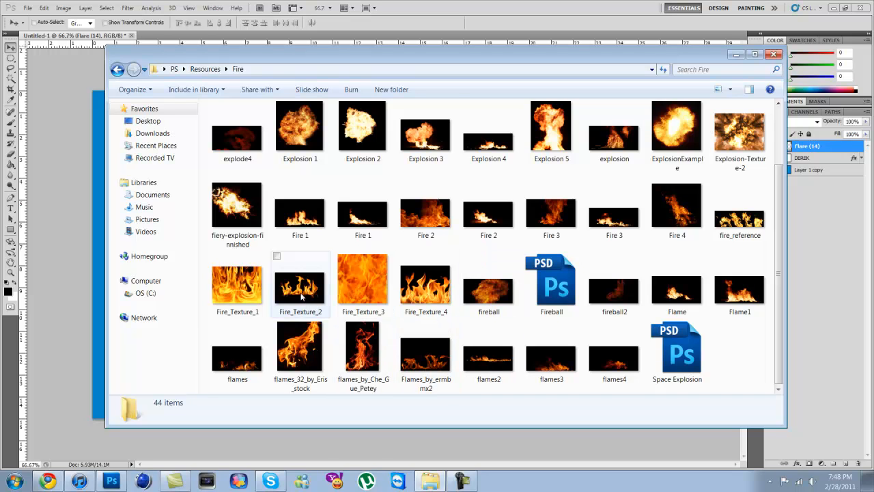
drag(301, 291, 61, 257)
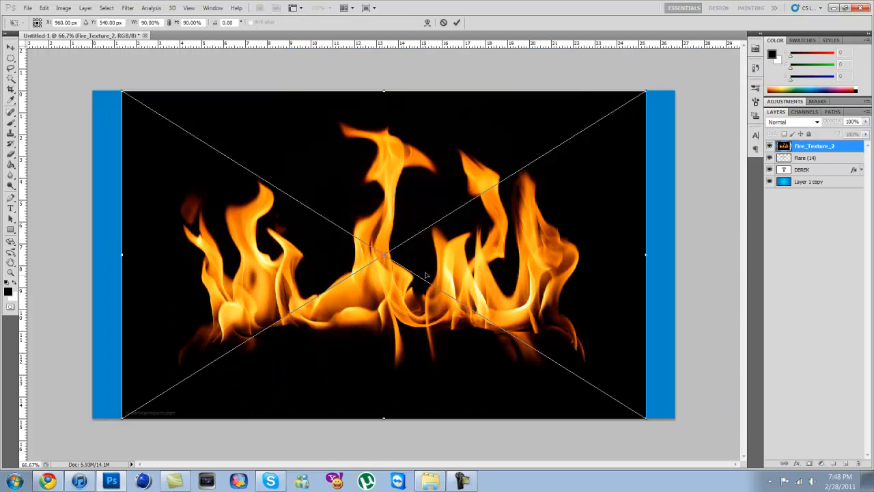
key(Return)
Step: Try the Screen blend mode on the Fire_Texture_2 layer, then restore its Normal mode
click(816, 122)
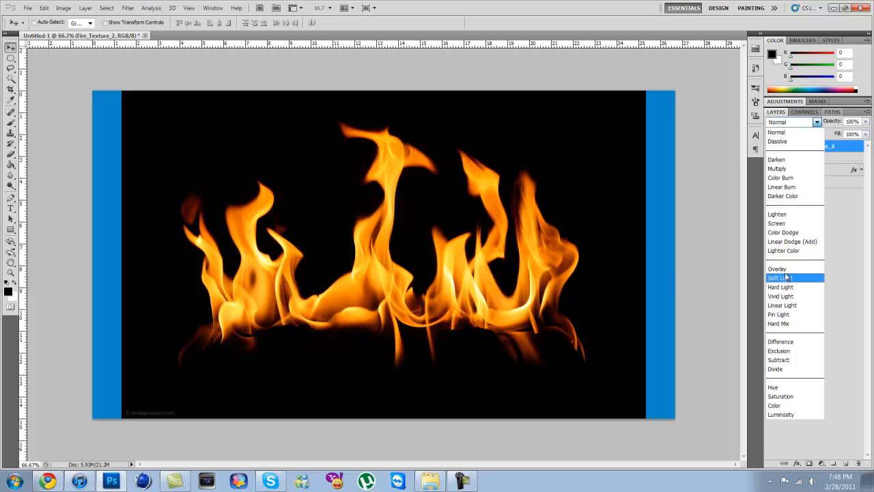
click(777, 223)
mouse_move(378, 300)
mouse_down()
mouse_move(381, 201)
mouse_move(377, 315)
mouse_move(379, 300)
mouse_up()
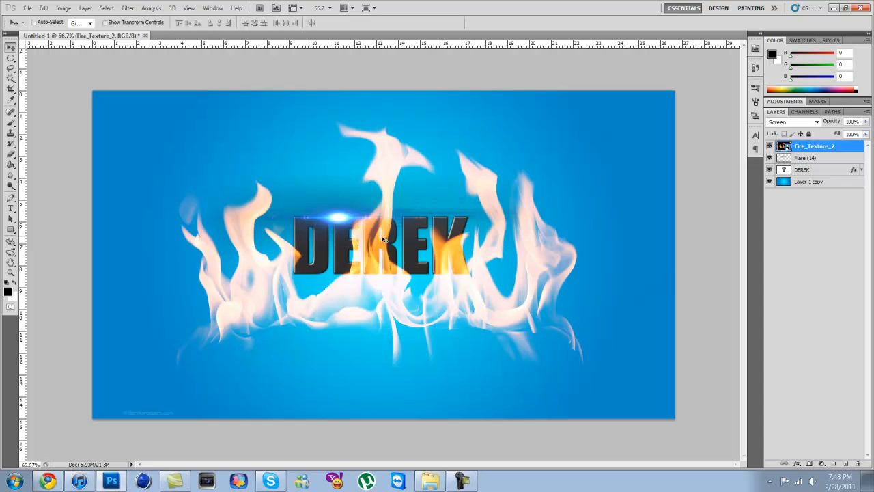
drag(425, 234, 427, 234)
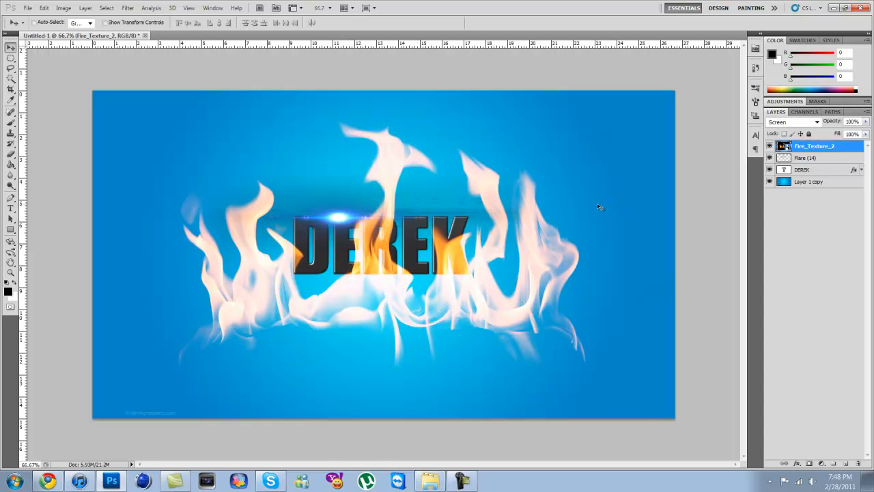
key(shift+alt+n)
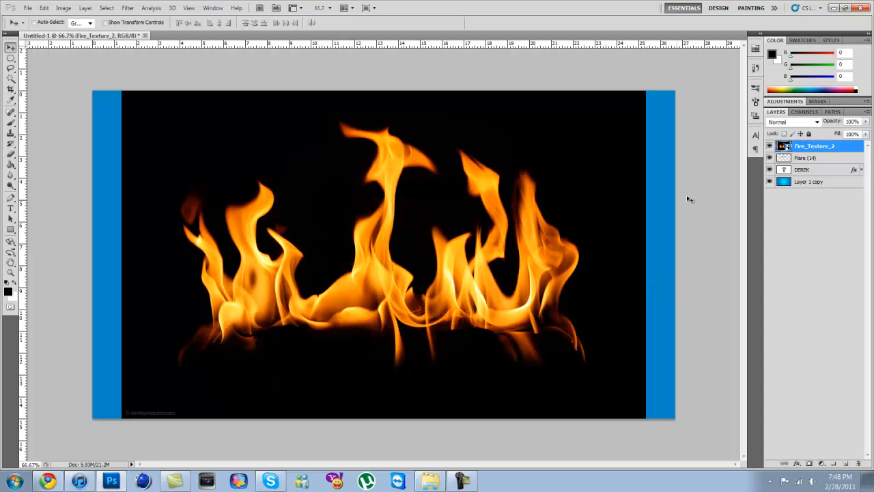
Step: Rasterize the Fire_Texture_2 layer and hide the flare, text and background layers
right_click(788, 148)
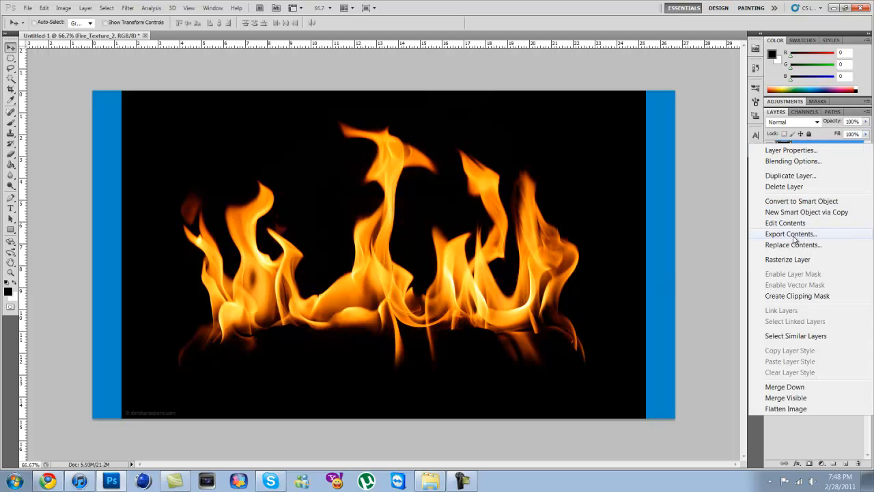
click(742, 256)
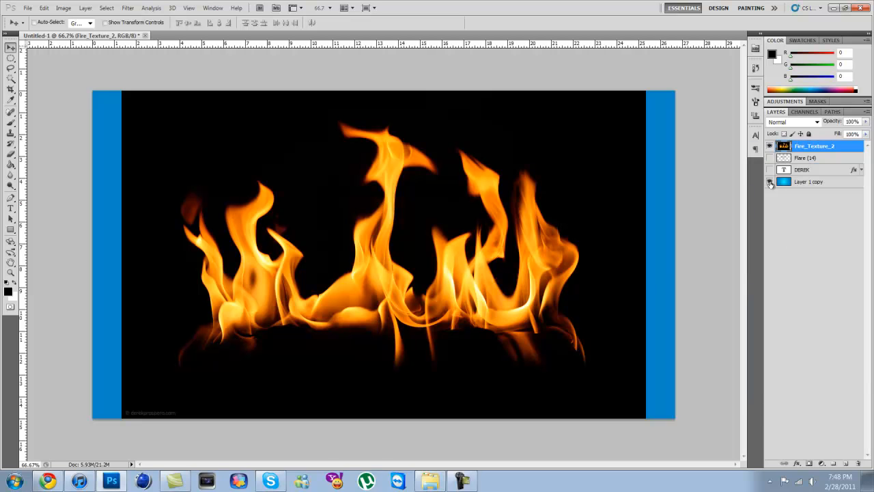
click(770, 183)
Step: Load the Red channel of the fire image as a selection and return to the fire layer
click(804, 112)
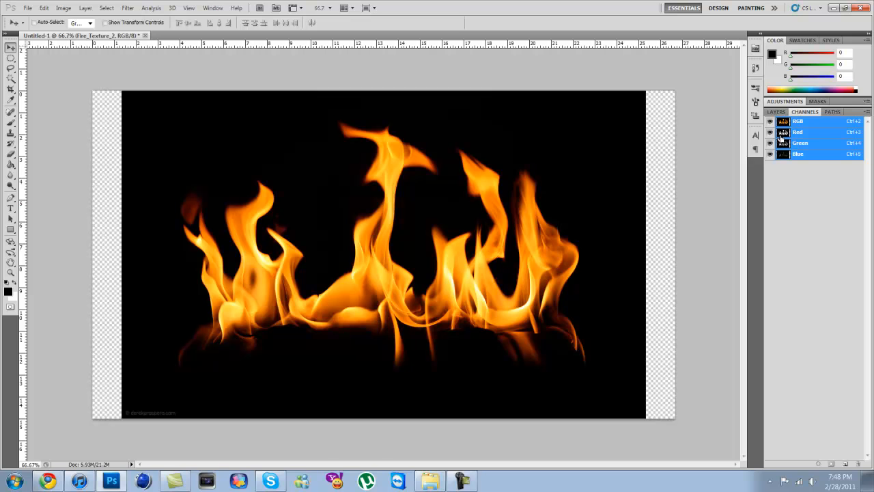
ctrl+click(783, 133)
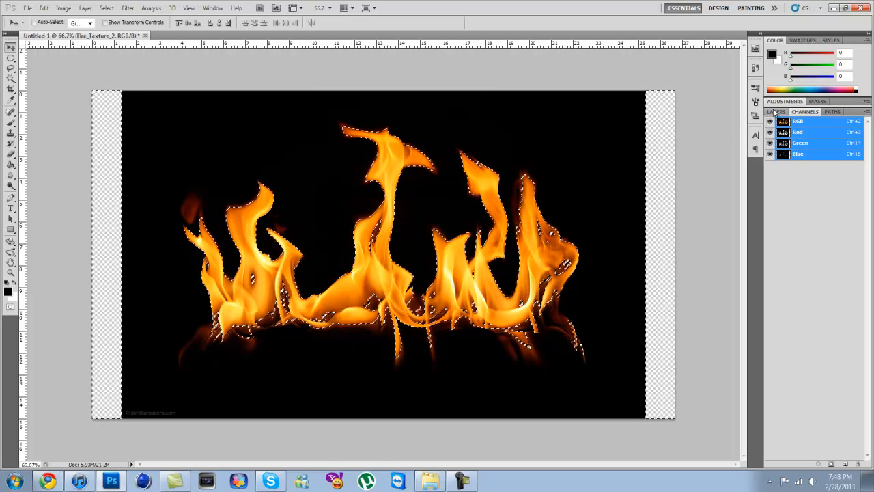
click(776, 111)
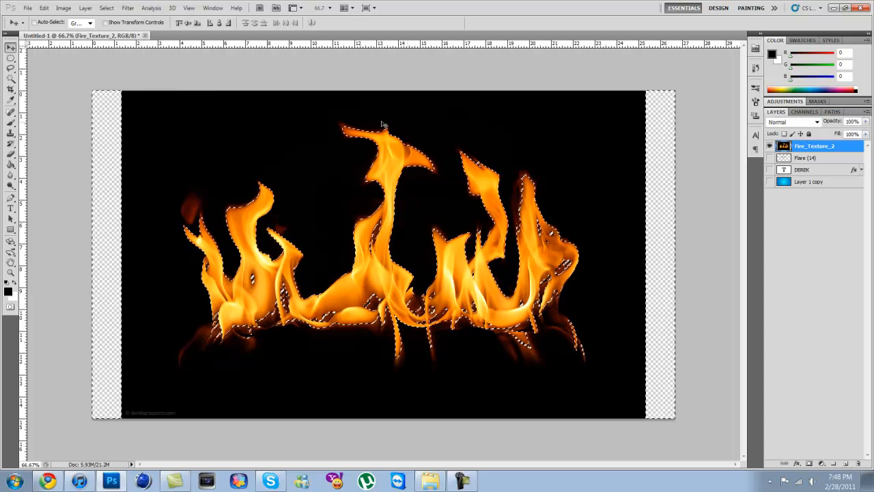
Step: Invert the selection, delete the fire's black background and deselect
key(m)
right_click(257, 133)
click(287, 145)
key(ctrl+d)
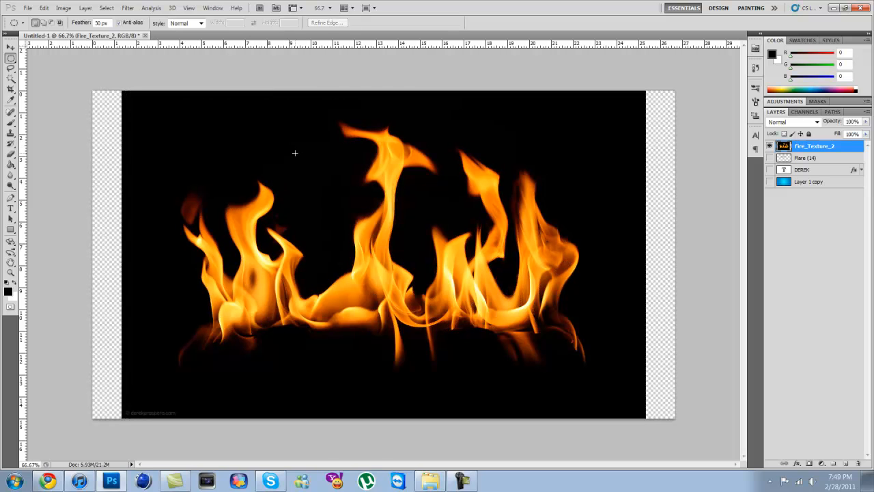
key(ctrl+shift+d)
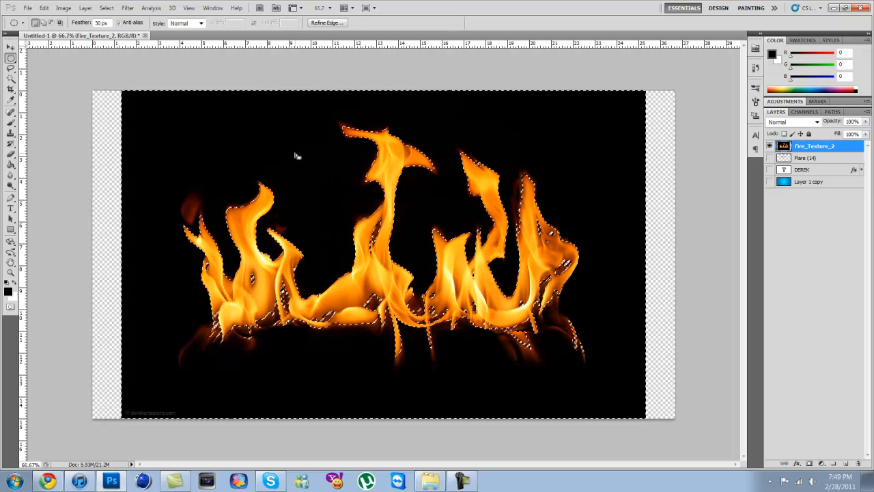
key(Delete)
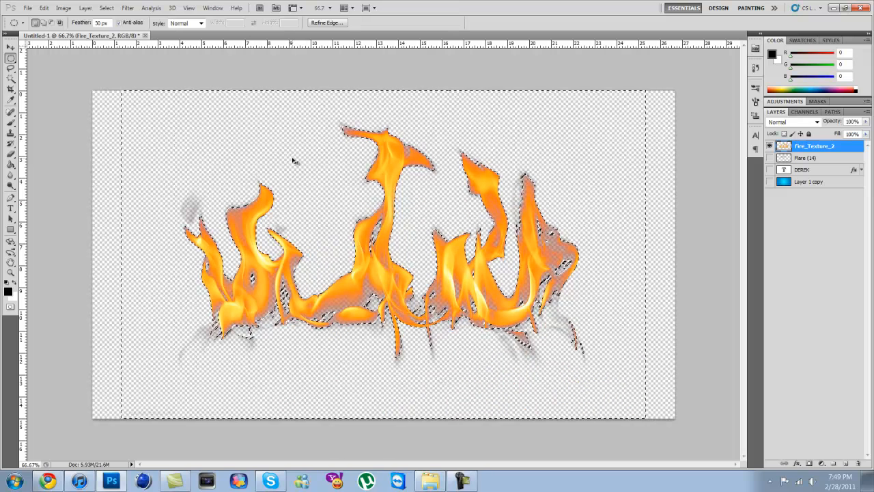
key(ctrl+d)
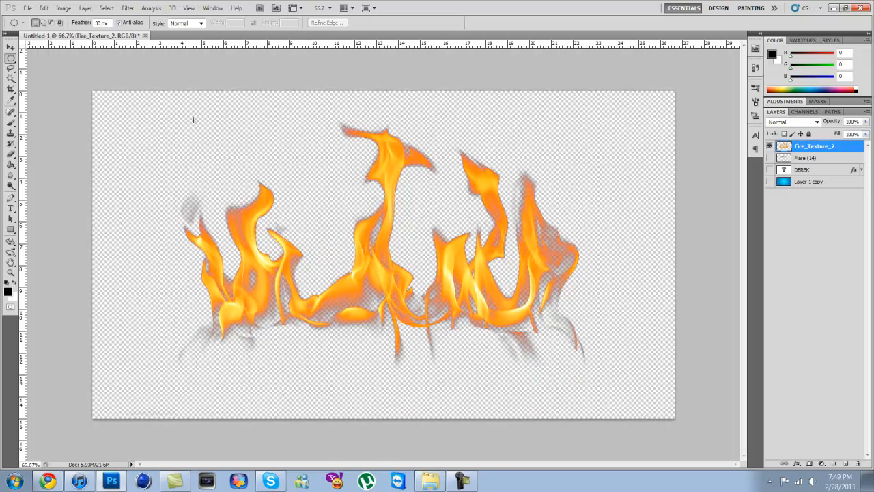
Step: Show the flare, text and background layers again and shift the flames slightly up and to the right
click(10, 48)
click(769, 158)
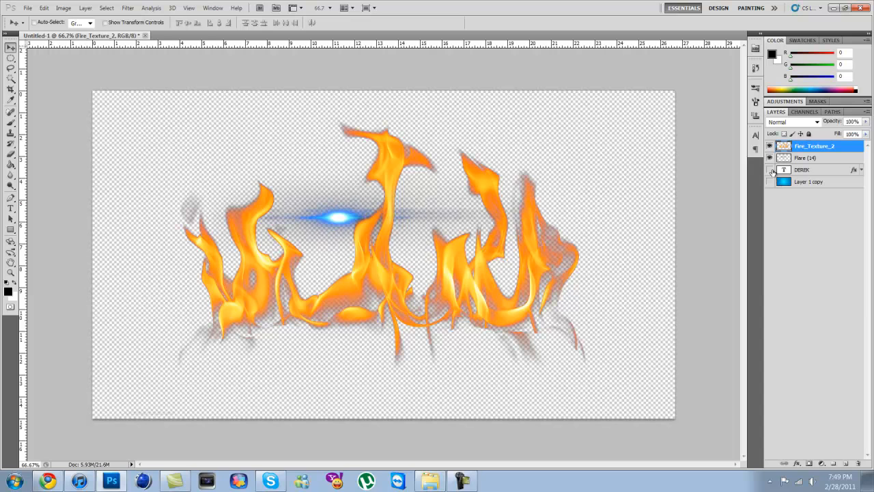
click(770, 170)
click(769, 182)
mouse_move(378, 290)
mouse_down()
mouse_move(380, 255)
mouse_move(368, 246)
mouse_move(391, 281)
mouse_up()
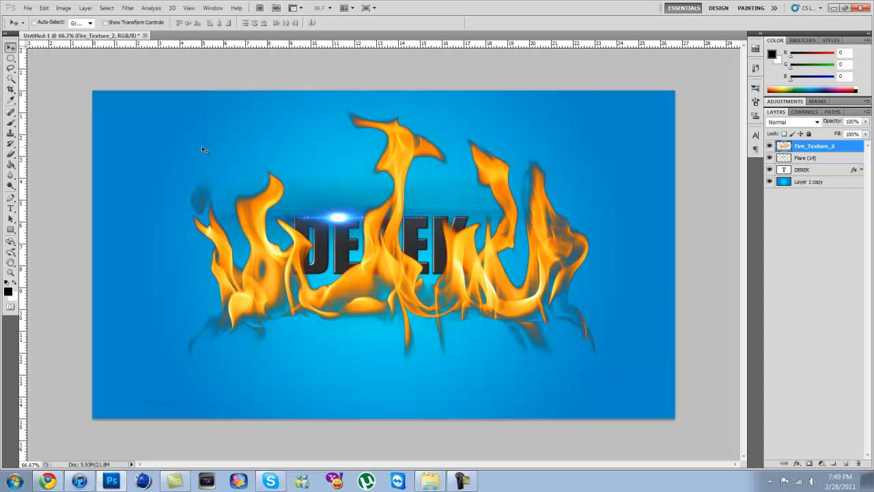
Step: Set the eraser size to 93 px for the fire layer, then return to the Move tool
key(b)
right_click(294, 163)
drag(375, 194, 348, 194)
click(732, 146)
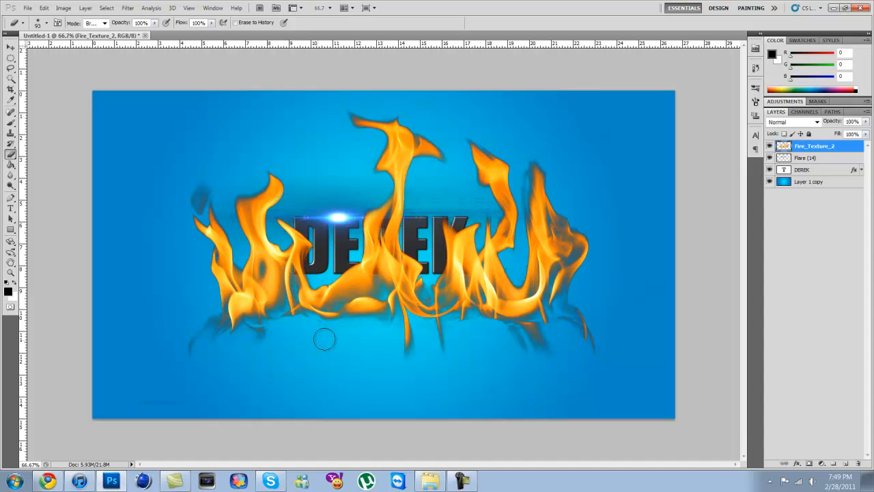
click(10, 47)
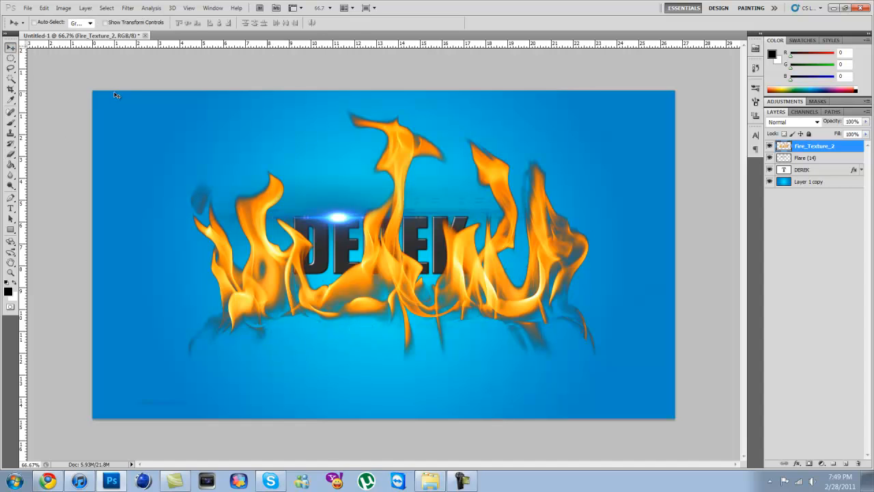
Step: Scale the flames to about 51% over the name text and move their layer beneath the text layer
key(ctrl+t)
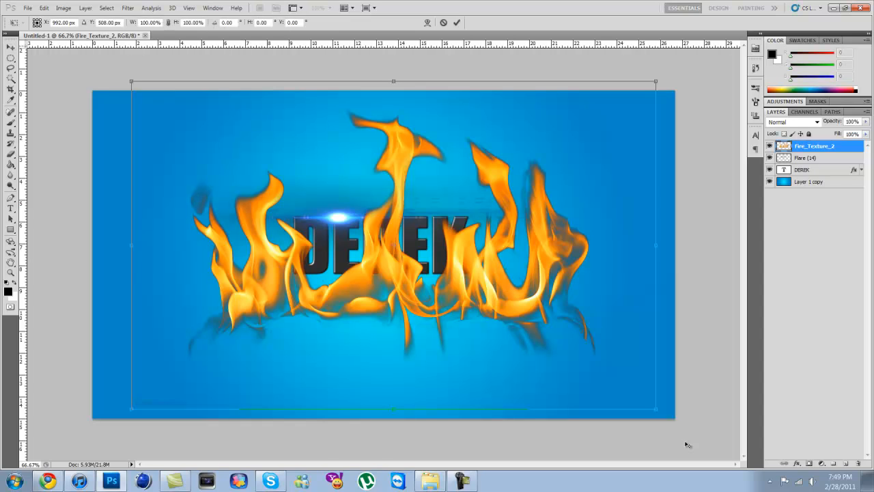
drag(657, 410, 527, 328)
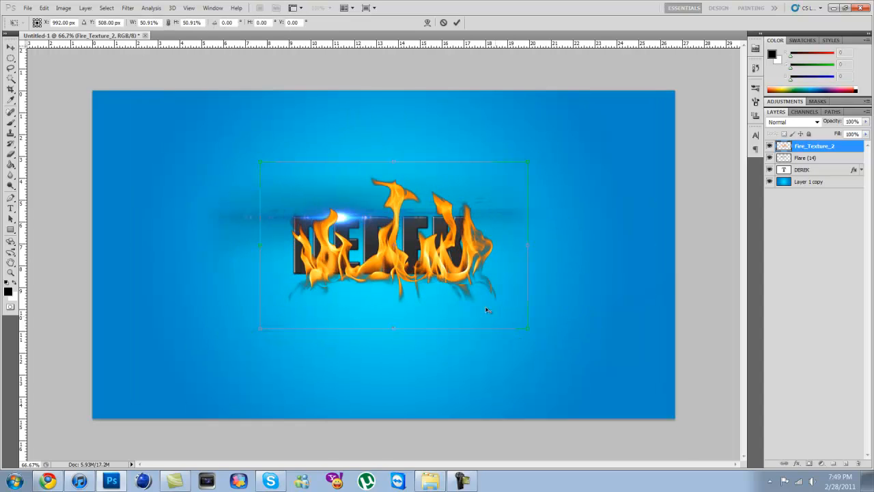
mouse_move(447, 275)
mouse_down()
mouse_move(428, 246)
mouse_move(431, 270)
mouse_up()
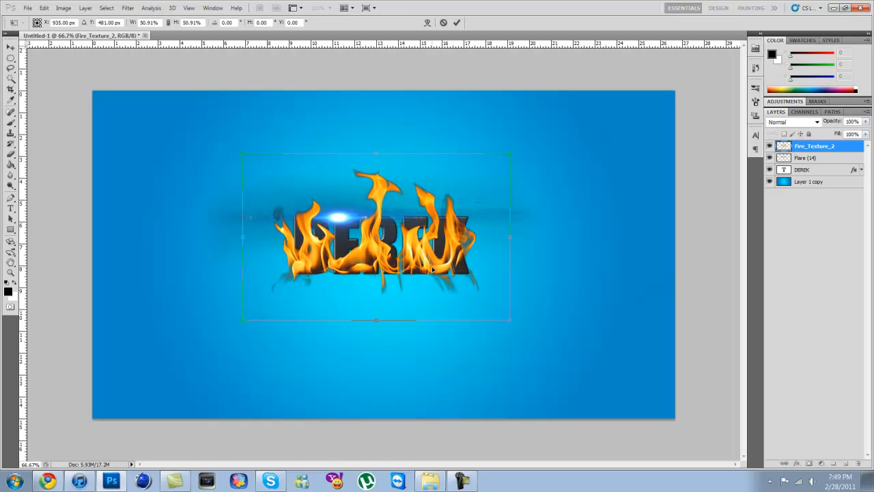
key(Return)
drag(808, 148, 806, 178)
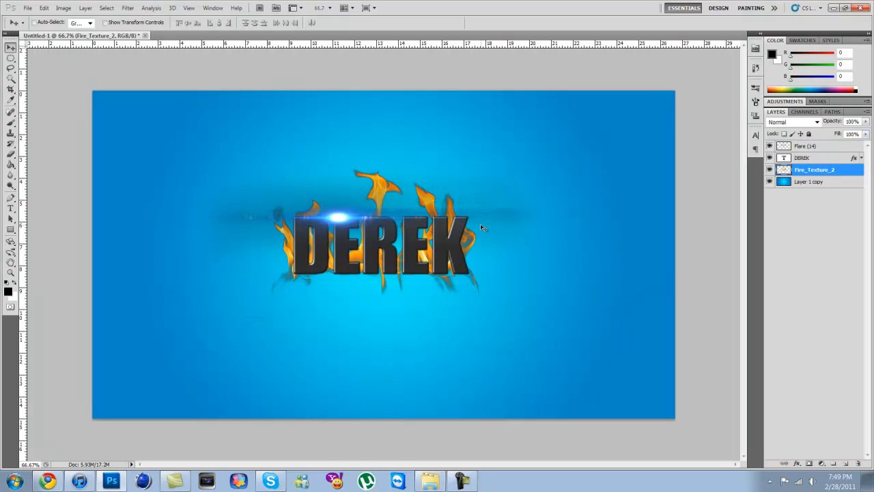
Step: Set the Flare (14) layer's blend mode to Screen, keeping the flare on the upper edge of the first two letters
click(811, 149)
click(792, 121)
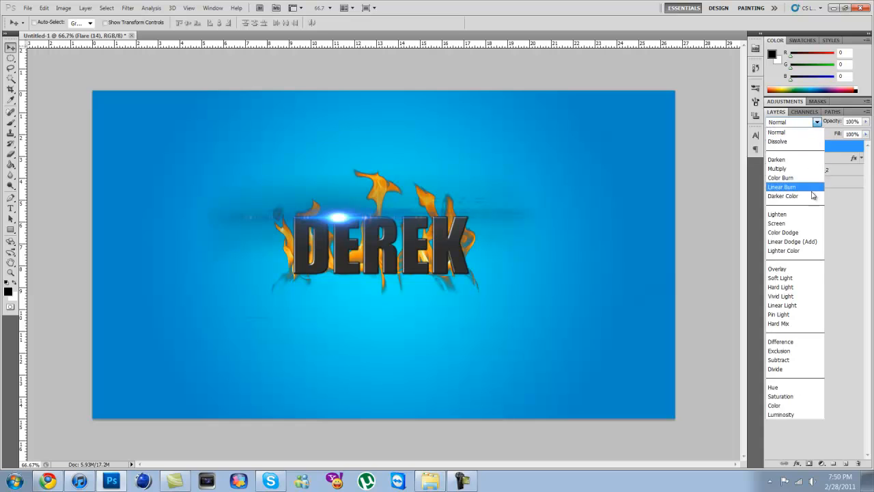
click(777, 223)
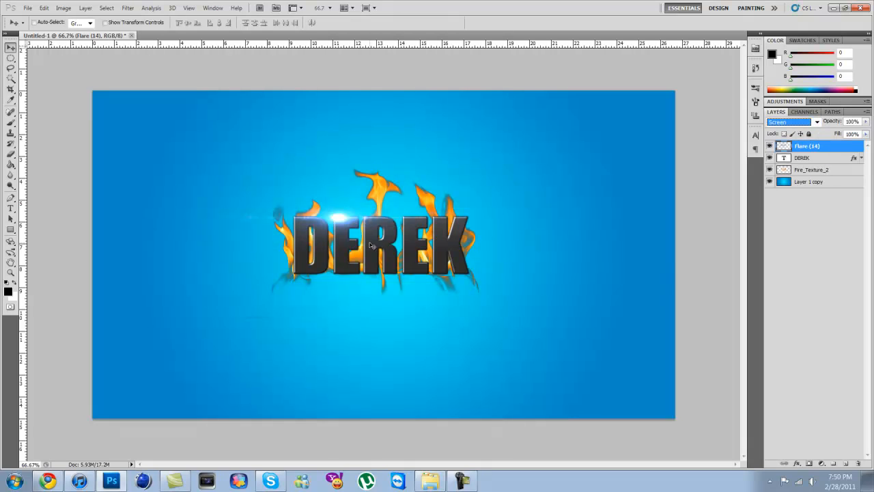
mouse_move(342, 220)
mouse_down()
mouse_move(314, 256)
mouse_move(350, 276)
mouse_move(355, 263)
mouse_move(321, 253)
mouse_move(351, 249)
mouse_move(314, 243)
mouse_move(343, 223)
mouse_move(336, 222)
mouse_up()
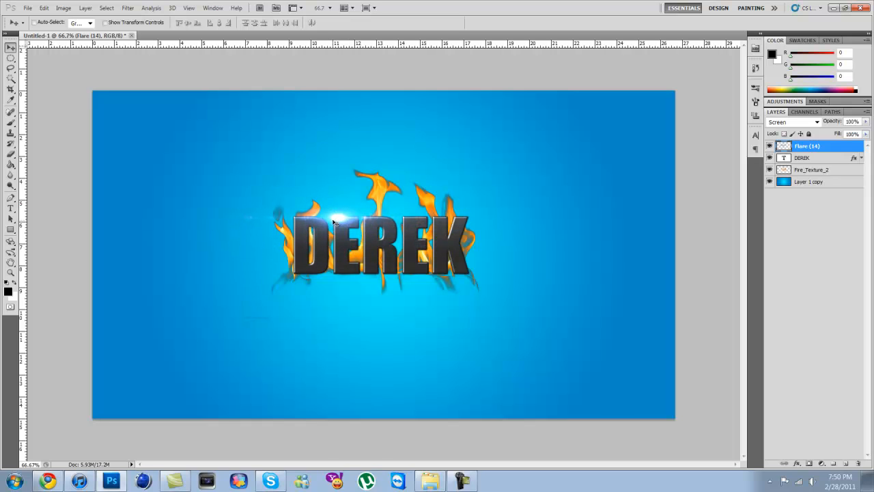